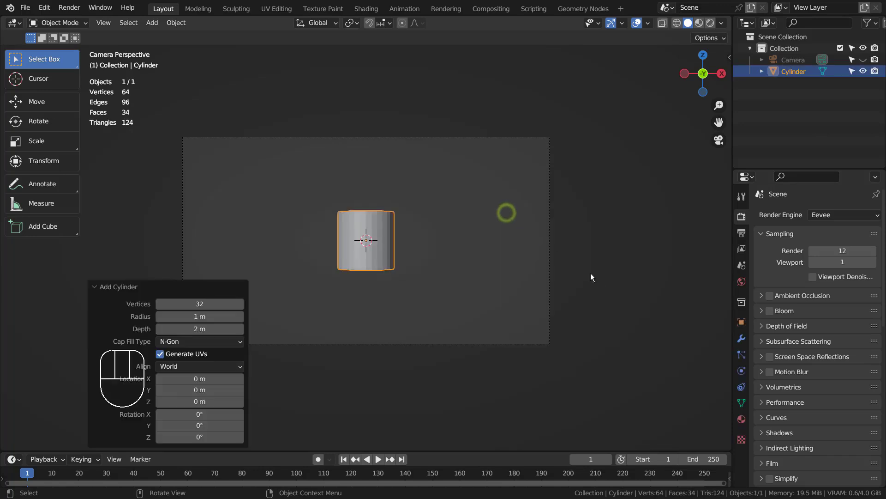
- Shape the cylinder into a wide disc: scale Z by about 0.163, everything by 4.432, and Z again by 0.84
key("s")
key("z")
left_click(406, 239)
key("s")
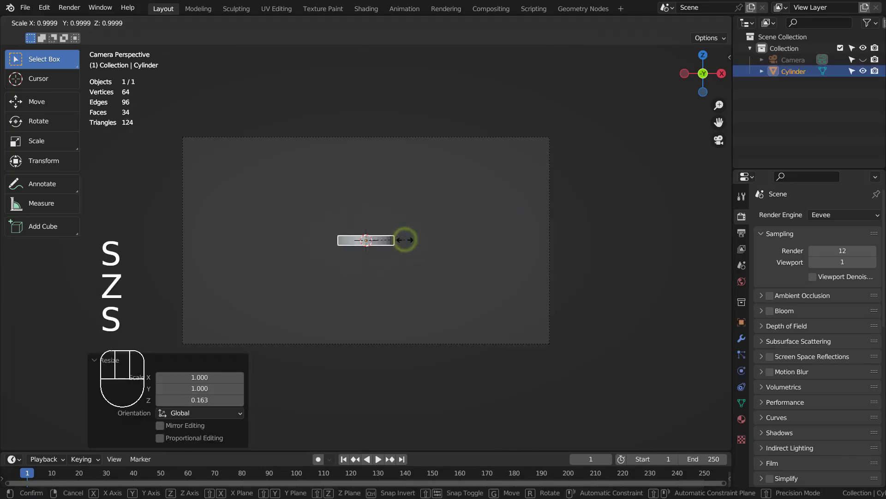
key("z")
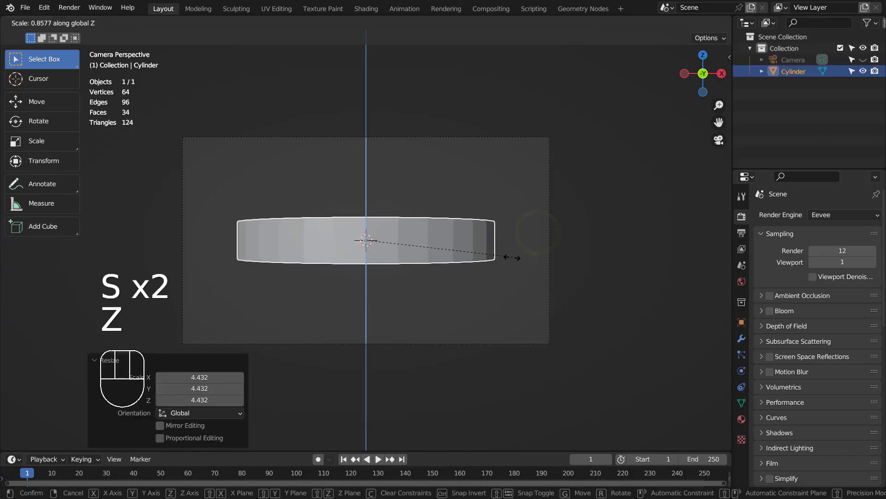
left_click(510, 259)
- Lower the disc about 1.98 m along Z and flatten it further along Z
key("g")
key("z")
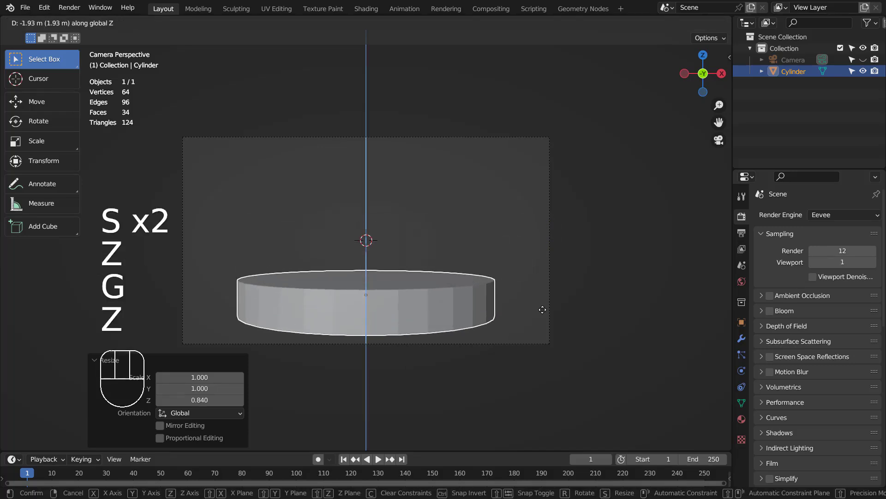
left_click(541, 312)
key("s")
key("z")
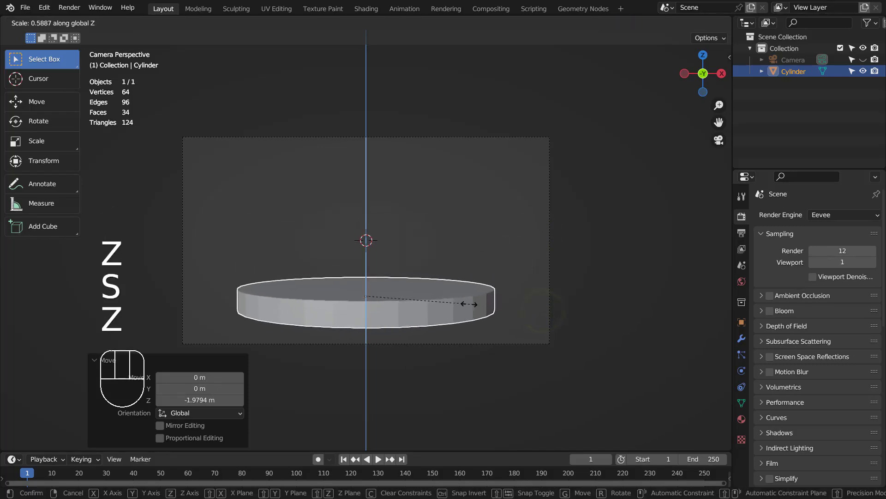
left_click(448, 309)
- Lower the disc about 0.23 m, enlarge it by a factor of 1.246, and raise it about 0.2 m along Z
key("g")
key("z")
key("s")
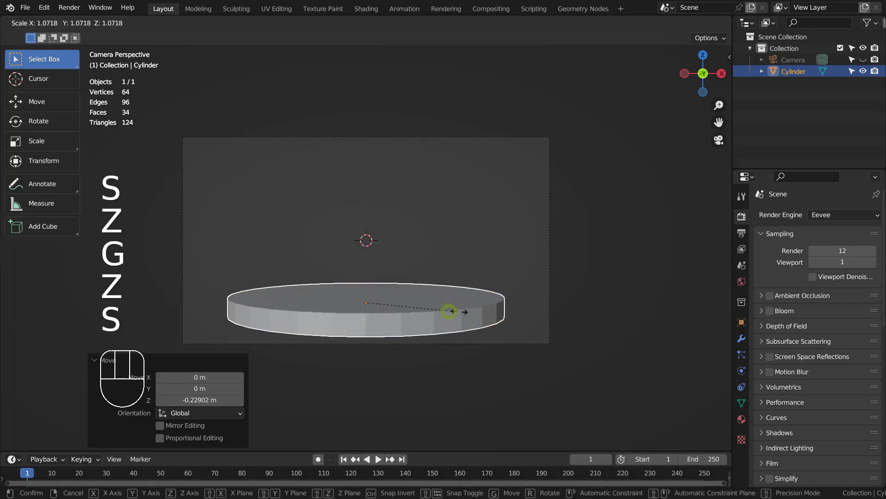
left_click(469, 307)
key("g")
key("z")
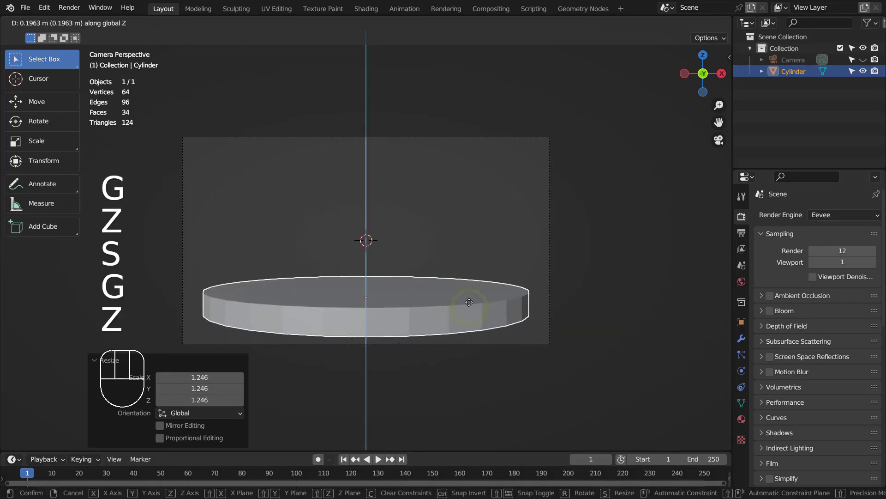
left_click(469, 301)
left_click(505, 206)
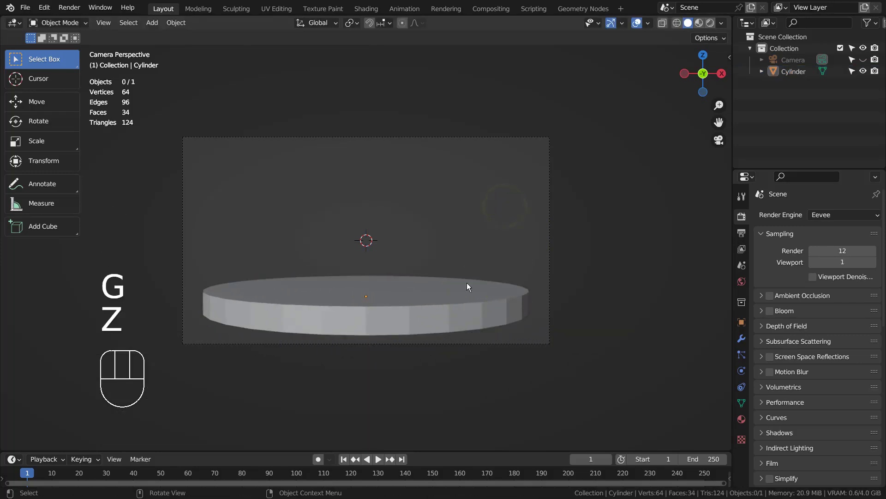
- Apply Shade Smooth to the disc and deselect it
left_click(467, 291)
right_click(467, 291)
left_click(468, 279)
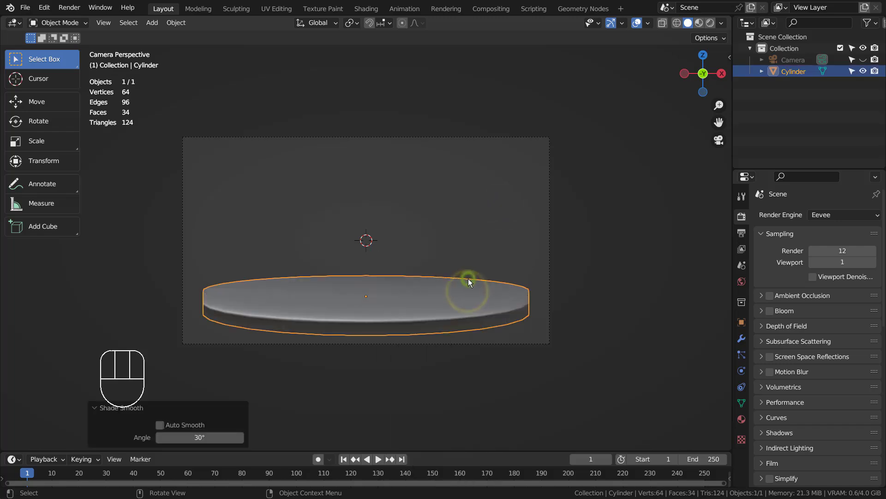
left_click(471, 246)
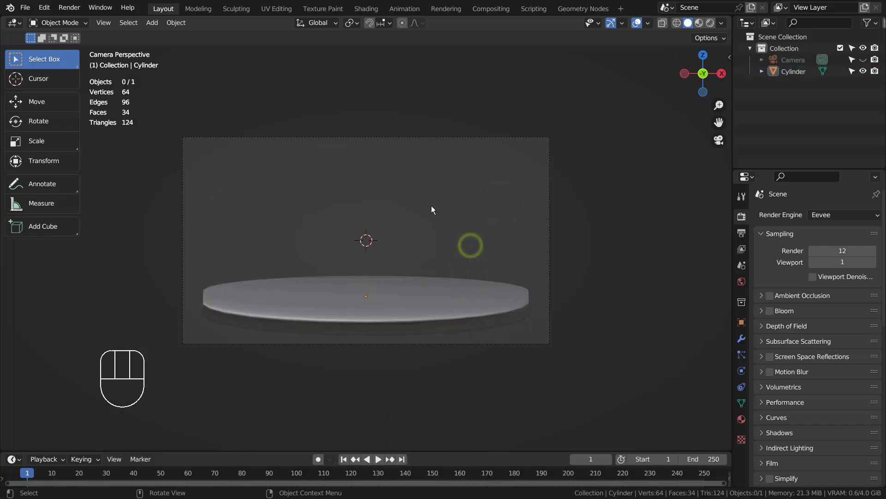
- Add a UV sphere at the scene origin and scale it up by about 2.242
key("shift+a")
mouse_move(431, 206)
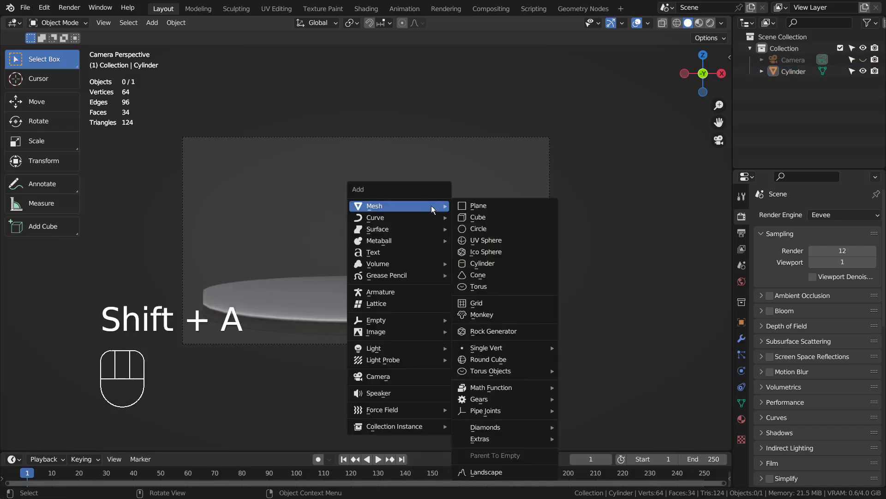
left_click(485, 241)
key("s")
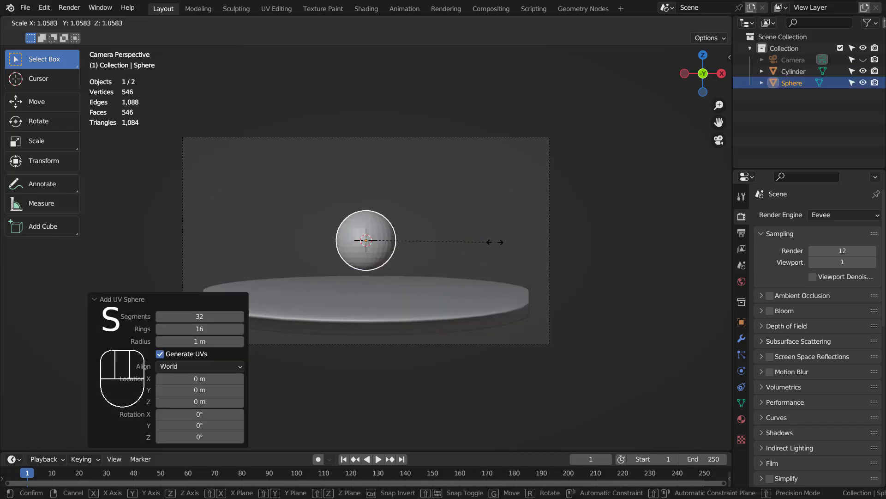
left_click(632, 249)
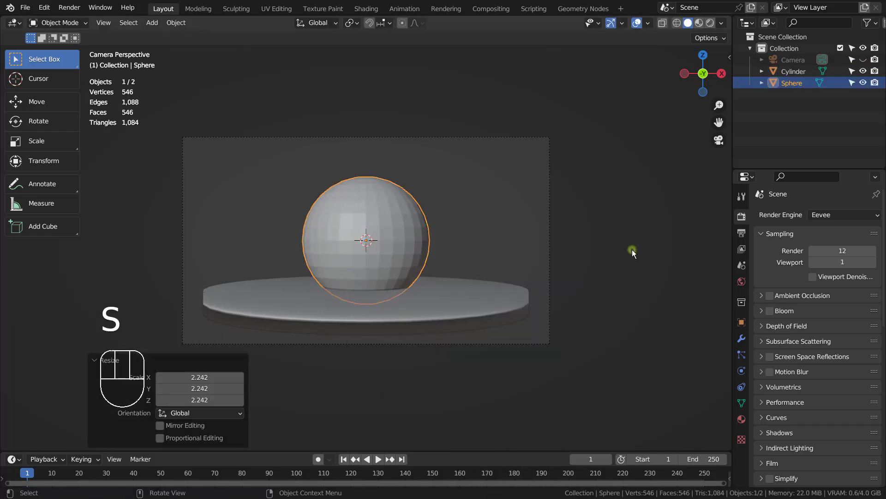
- Rotate the disc about -12.1° in the right side view to tilt its top toward the camera
left_click(470, 303)
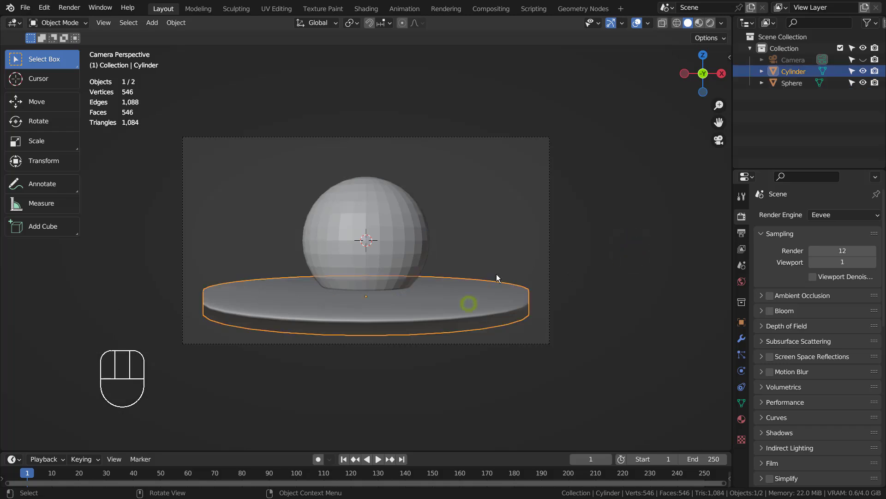
key("KP_3")
key("r")
left_click(505, 240)
key("KP_0")
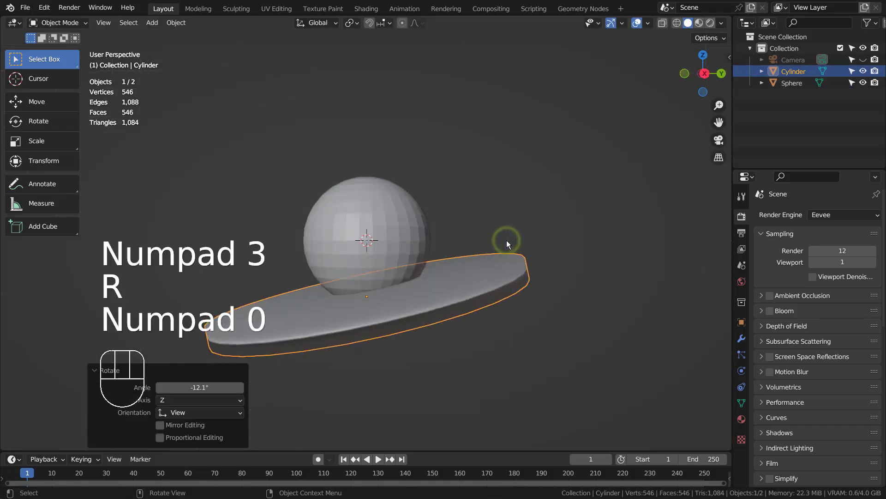
- Enlarge the sphere by factors of about 1.252 and 1.124, checking its size in the side and camera views
left_click(397, 242)
key("KP_3")
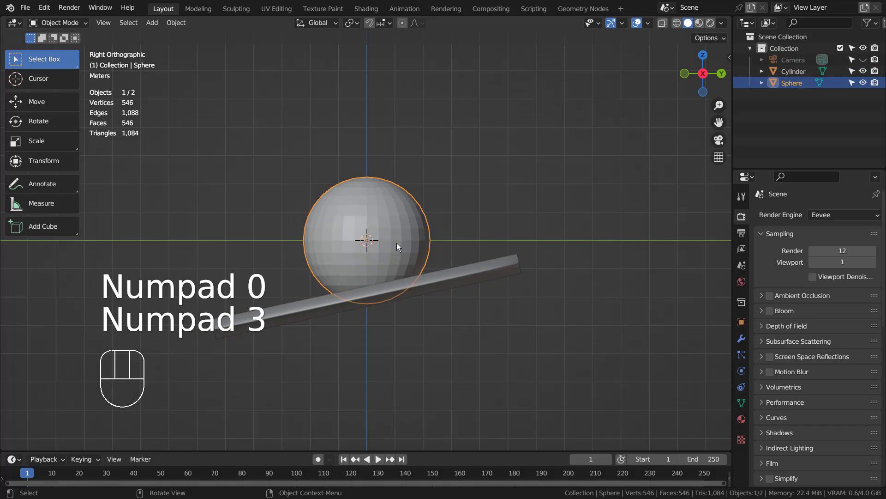
key("s")
left_click(403, 230)
key("KP_0")
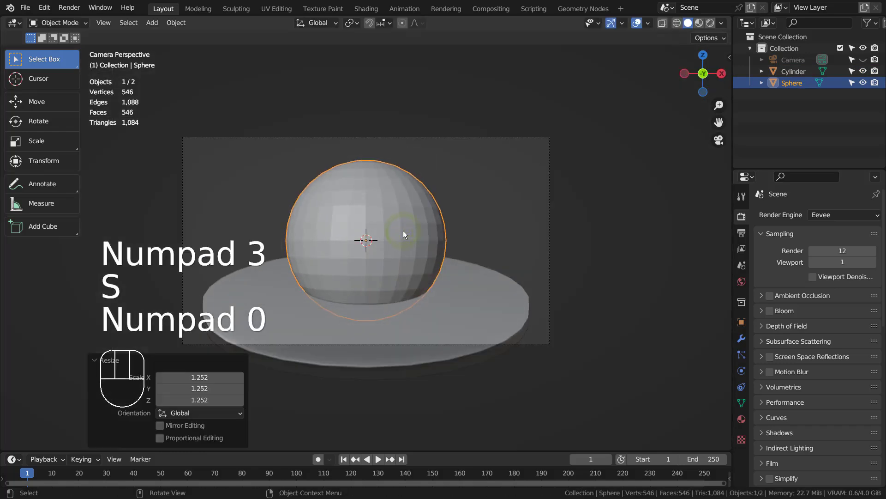
key("s")
left_click(412, 228)
- Move the sphere about -7.138 m along Y toward the camera, in front of the disc
key("KP_3")
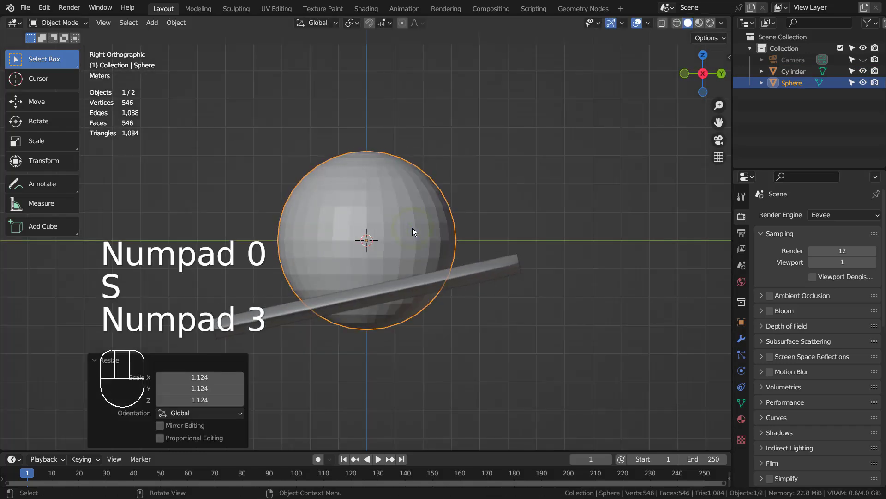
key("g")
key("y")
left_click(210, 212)
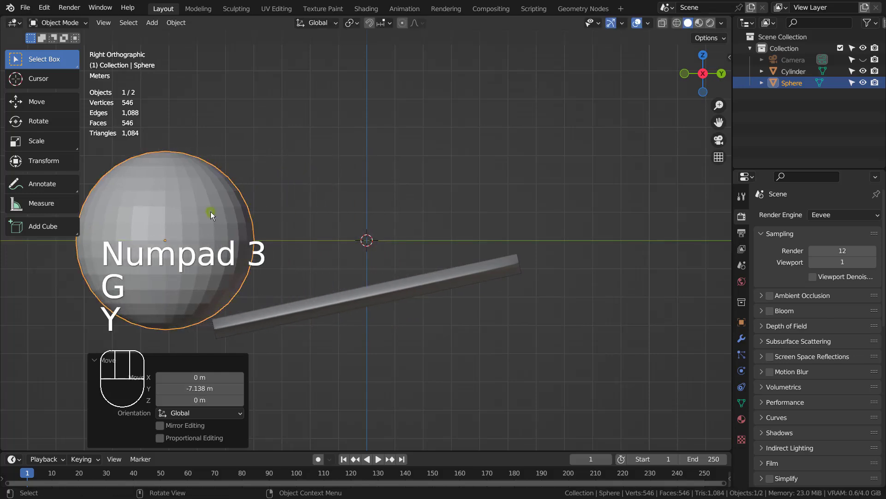
- Scale the sphere by factors of about -0.888 and 0.678 so it fits inside the camera frame
key("KP_0")
key("s")
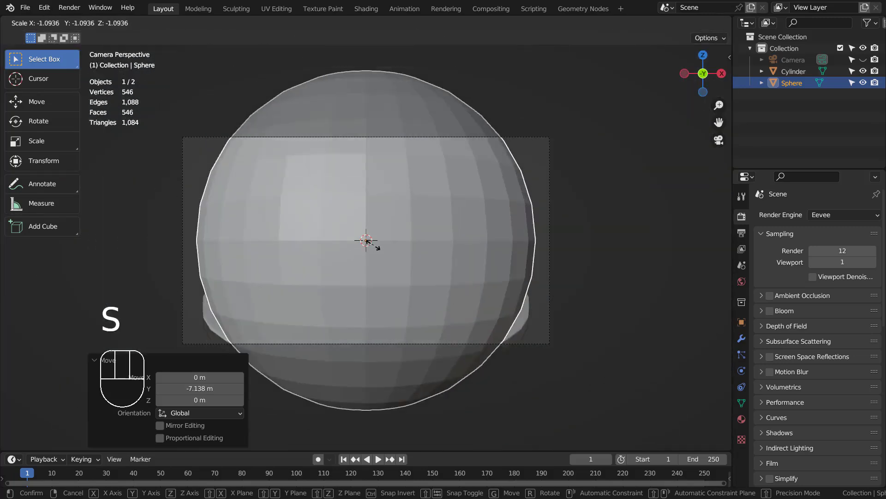
left_click(370, 243)
key("s")
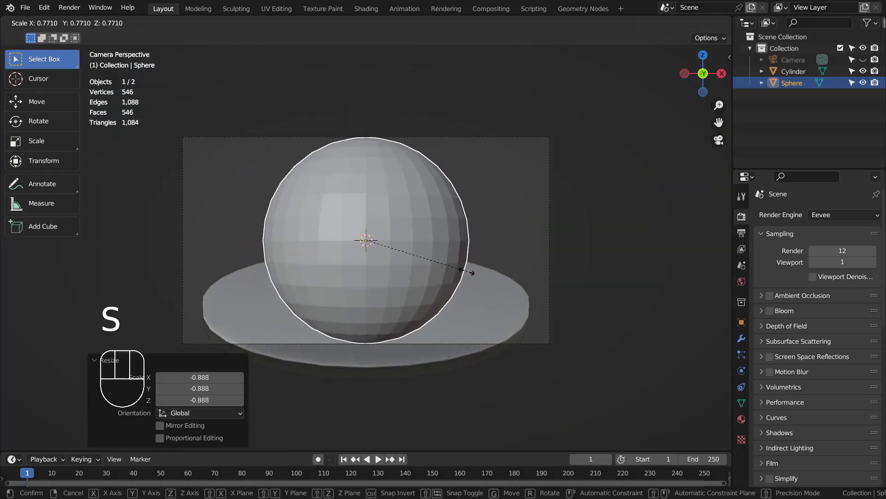
left_click(456, 268)
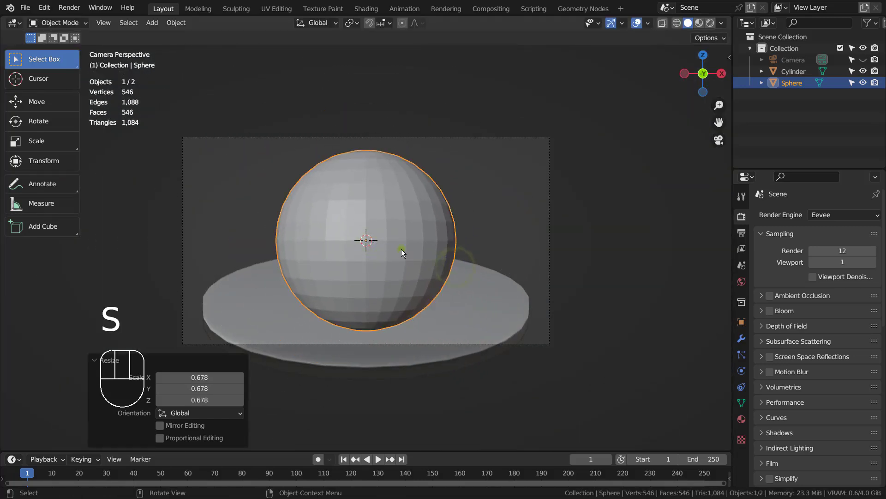
- Shade the sphere smooth and add a Subdivision modifier at level 3
right_click(395, 226)
left_click(394, 224)
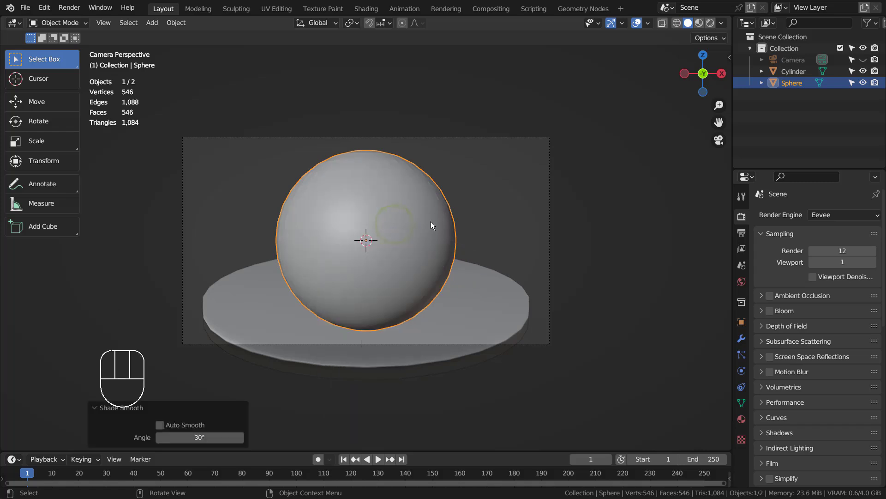
left_click(741, 338)
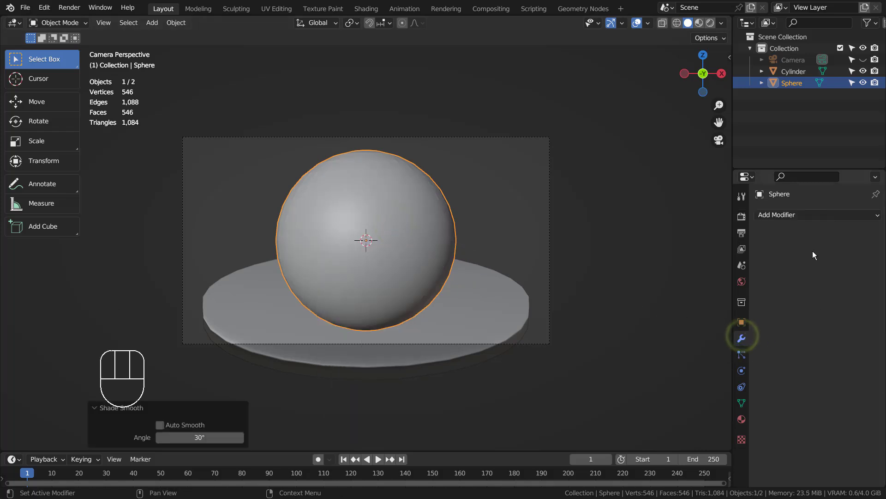
key("ctrl+3")
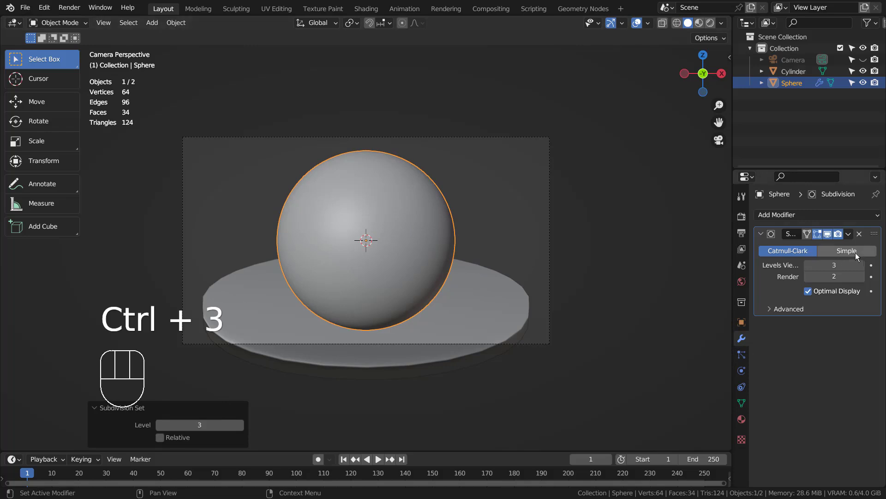
- Reduce the disc's tilt in the right side view by rotating it about 4.29° and 3.36°, checking it through the camera
left_click(449, 295)
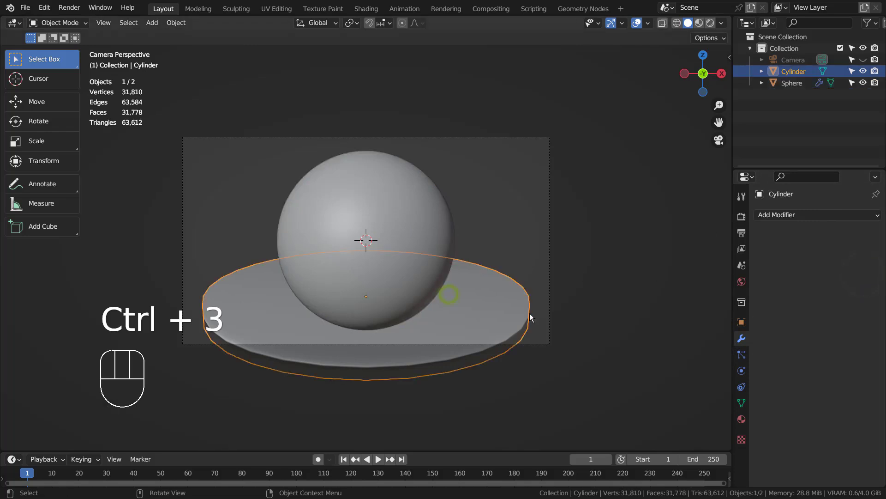
key("KP_3")
key("r")
left_click(536, 322)
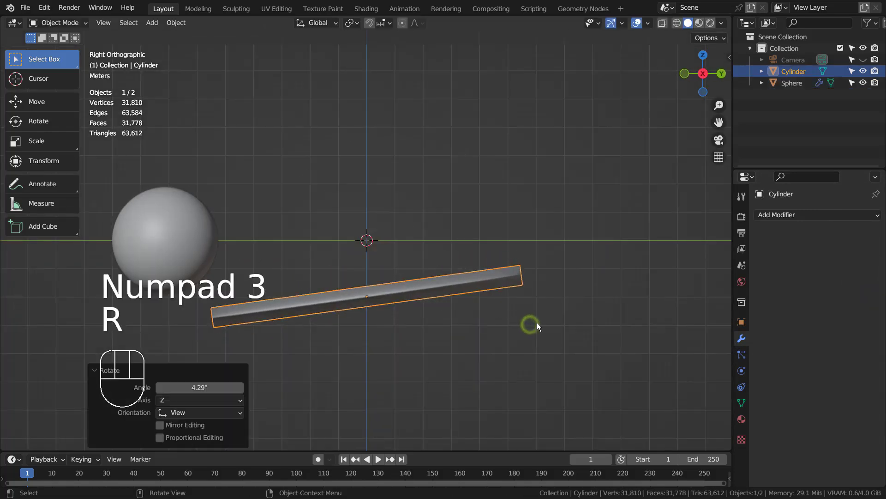
key("KP_0")
key("KP_3")
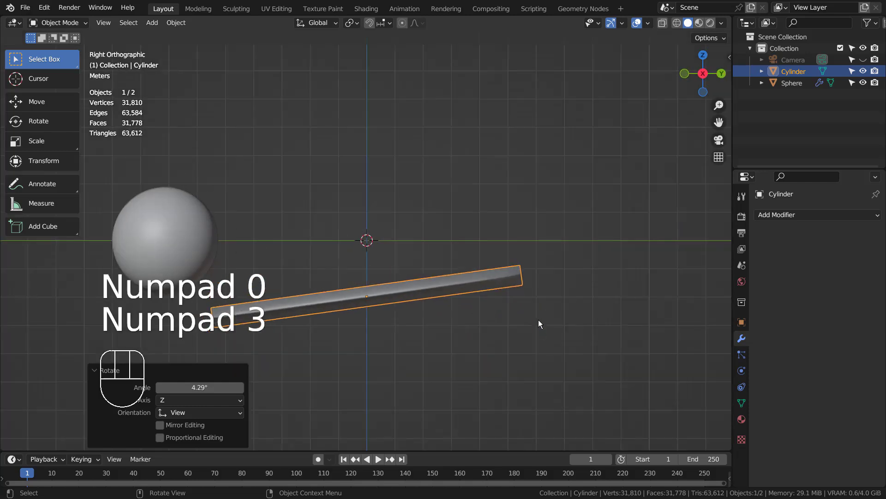
key("r")
left_click(537, 327)
key("KP_0")
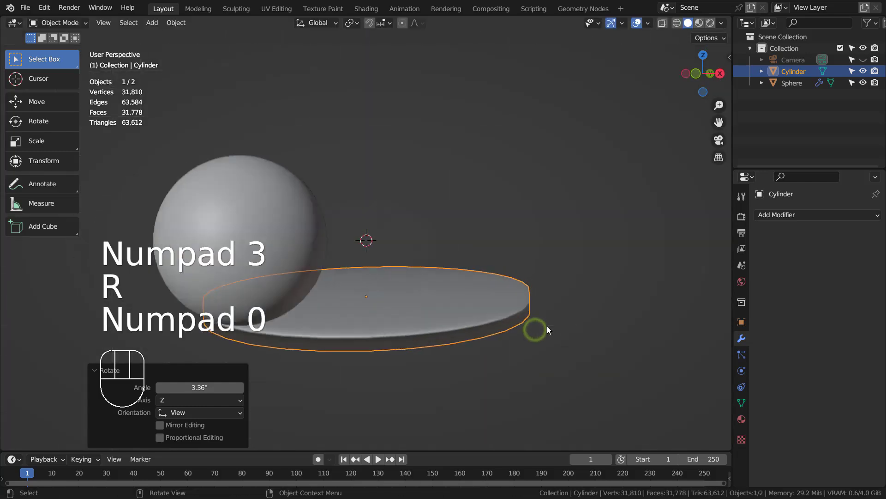
left_click(575, 317)
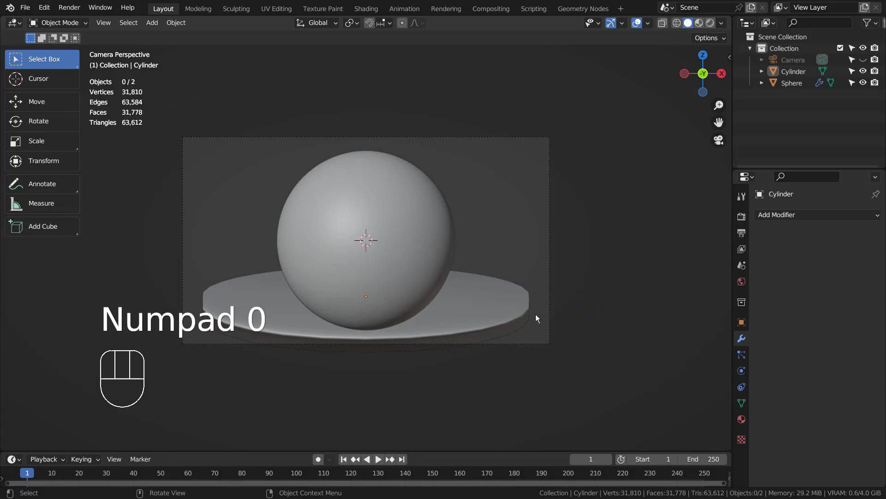
- Scale the disc and sphere together by about 0.894 and raise both slightly along Z within the camera frame
left_click(494, 312)
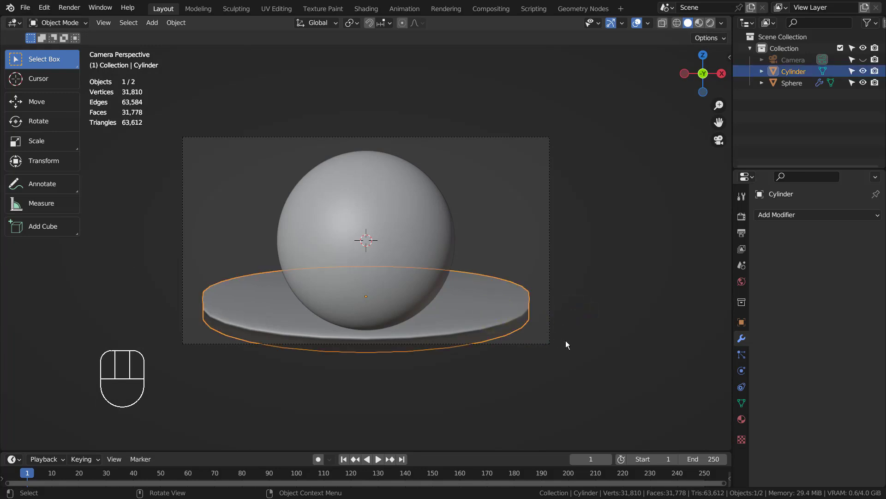
left_click(408, 278, "shift")
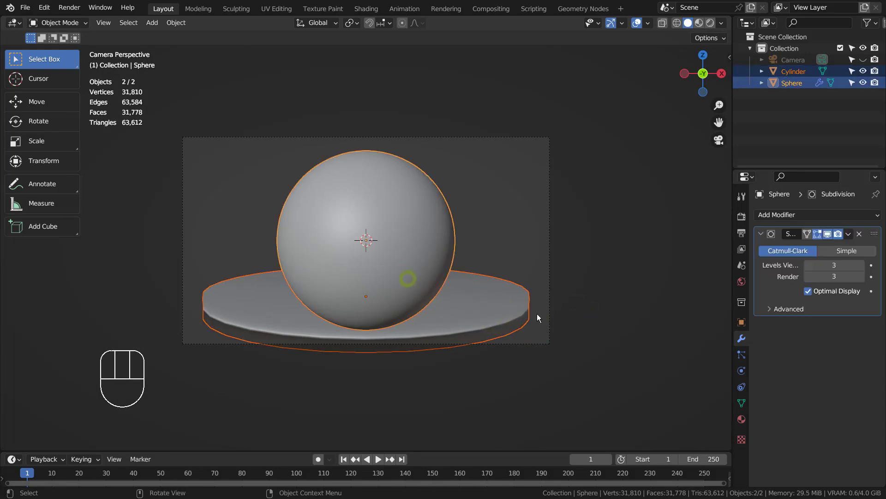
key("s")
left_click(531, 308)
key("g")
key("z")
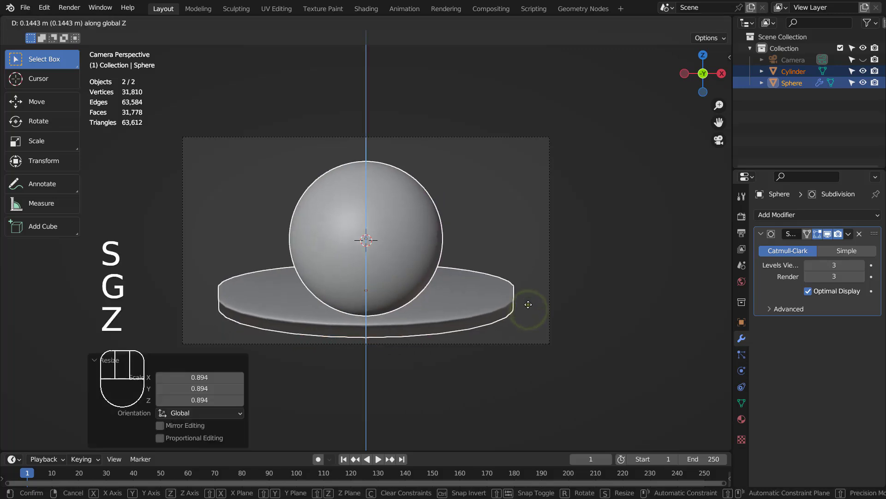
left_click(529, 306)
- Widen the disc along X by a factor of about 1.2 and render the scene
left_click(488, 307)
key("s")
key("x")
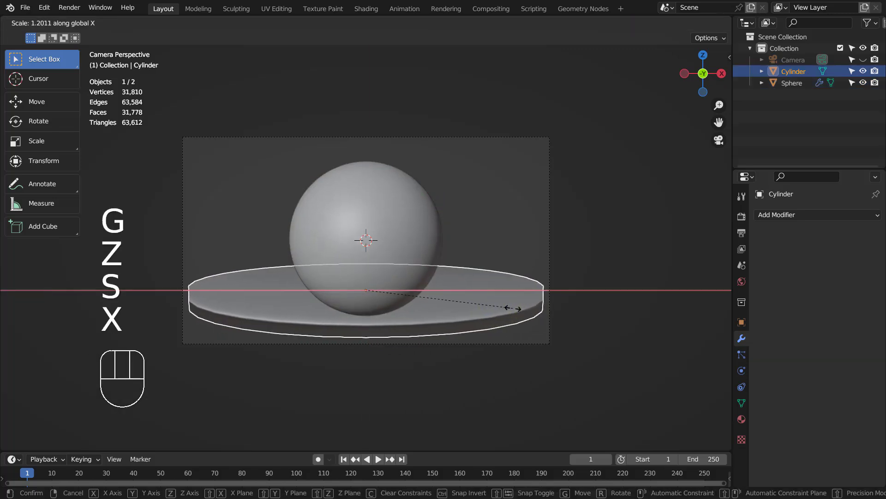
left_click(513, 308)
left_click(597, 270)
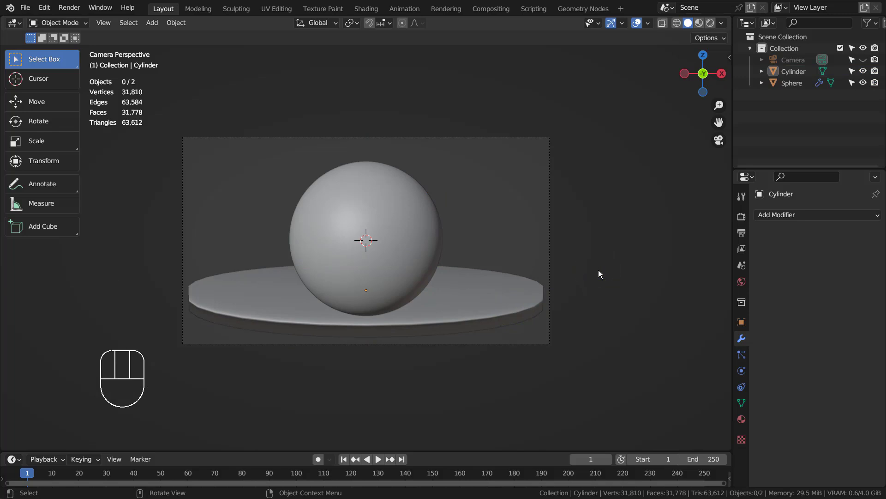
key("F12")
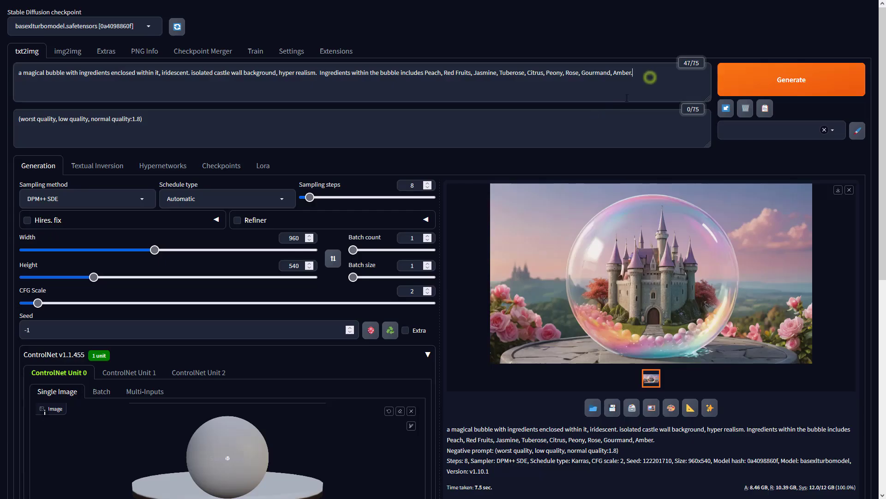
- Check the sampling method and the image width and height for the txt2img generation
left_click(139, 198)
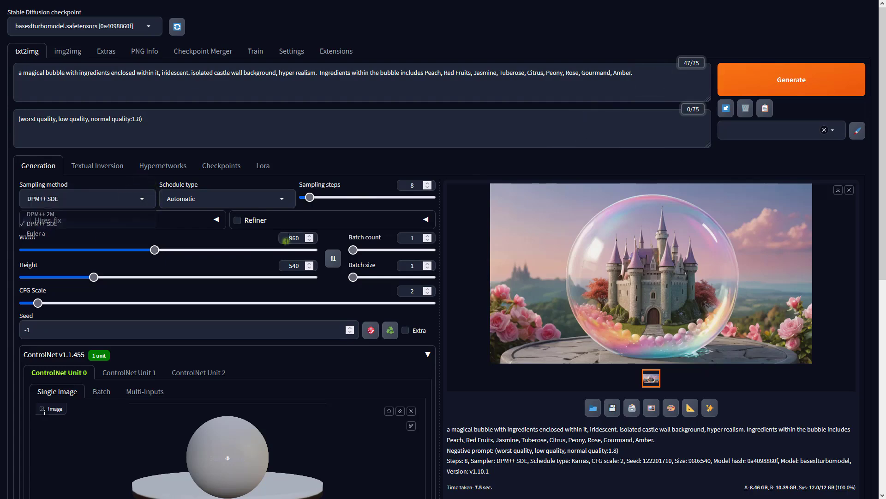
left_click(287, 240)
left_click(284, 265)
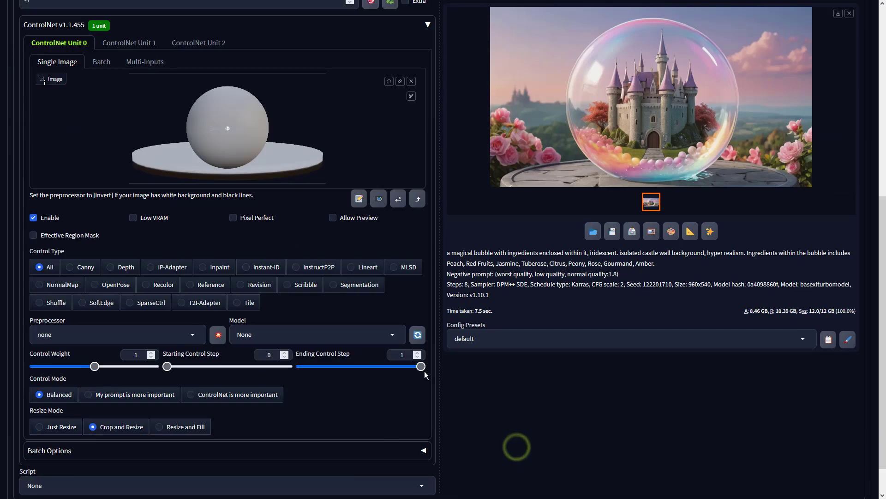
- Set ControlNet Unit 0 to the Depth control type with preprocessor none and the model sai_xl_depth_256lora
scroll(514, 446, "down", 7)
left_click(121, 267)
left_click(185, 334)
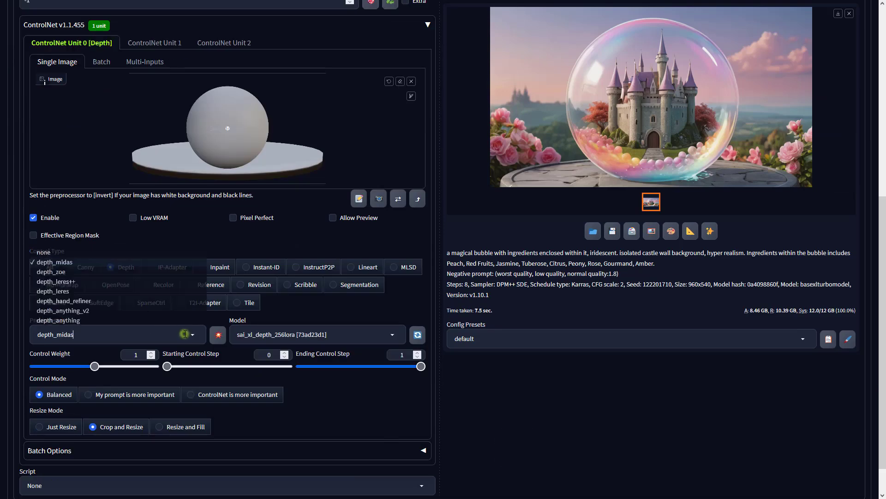
left_click(57, 256)
left_click(249, 334)
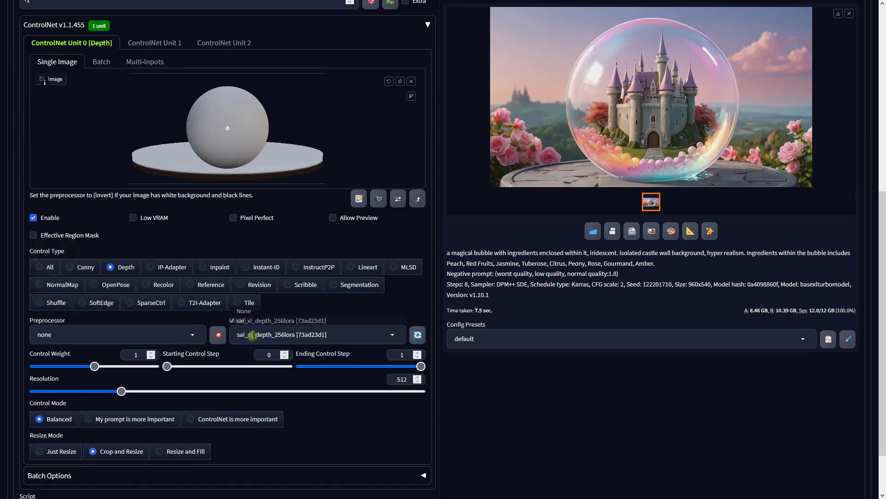
left_click(699, 273)
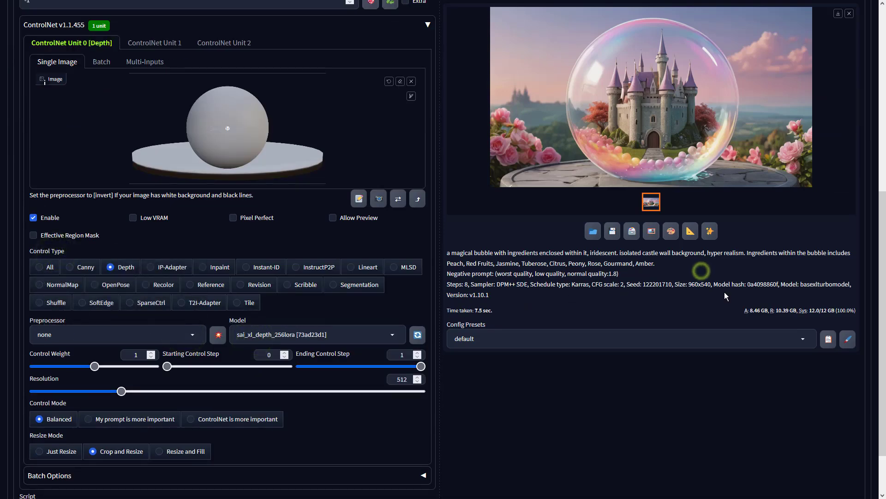
- Generate the txt2img image and view the outputs full size
scroll(699, 273, "up", 7)
left_click(780, 84)
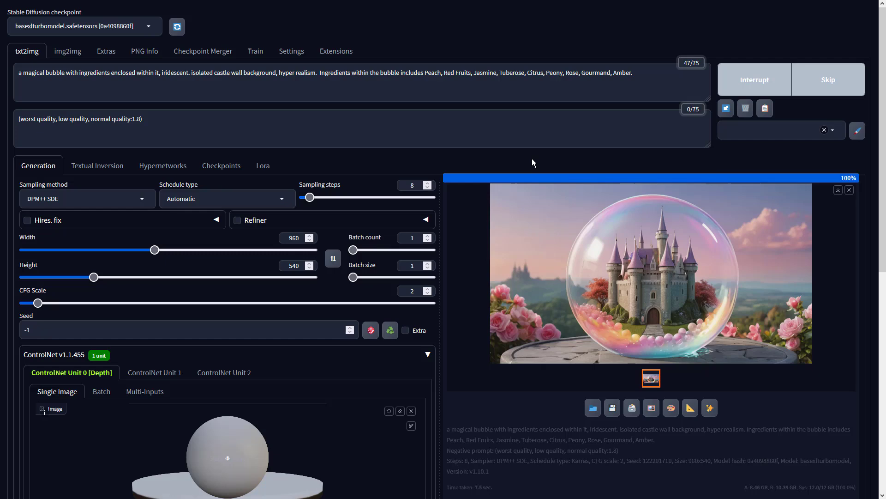
left_click(725, 248)
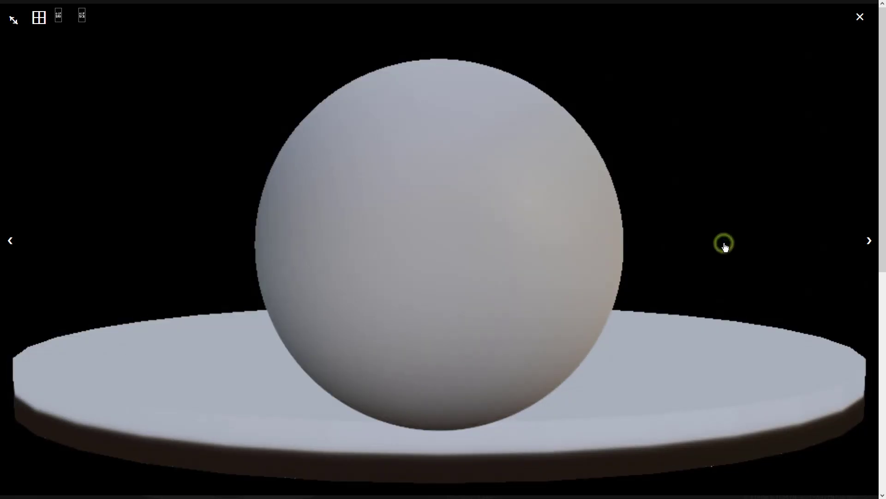
left_click(871, 241)
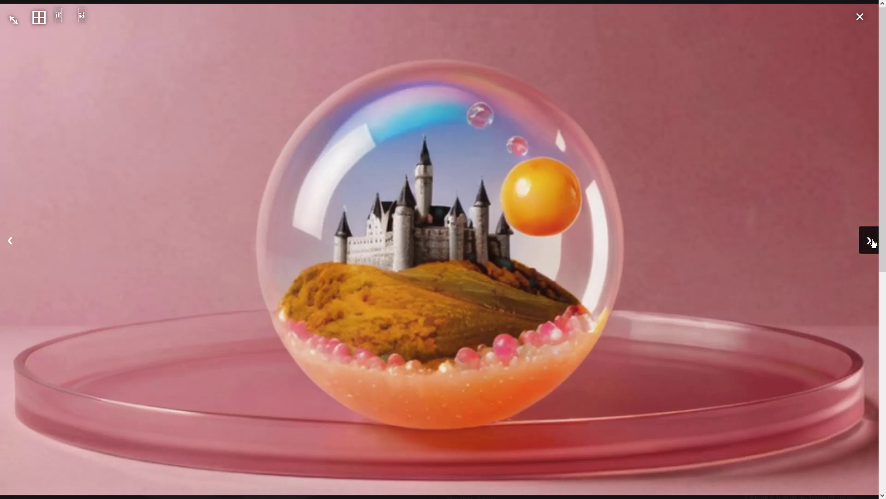
left_click(804, 235)
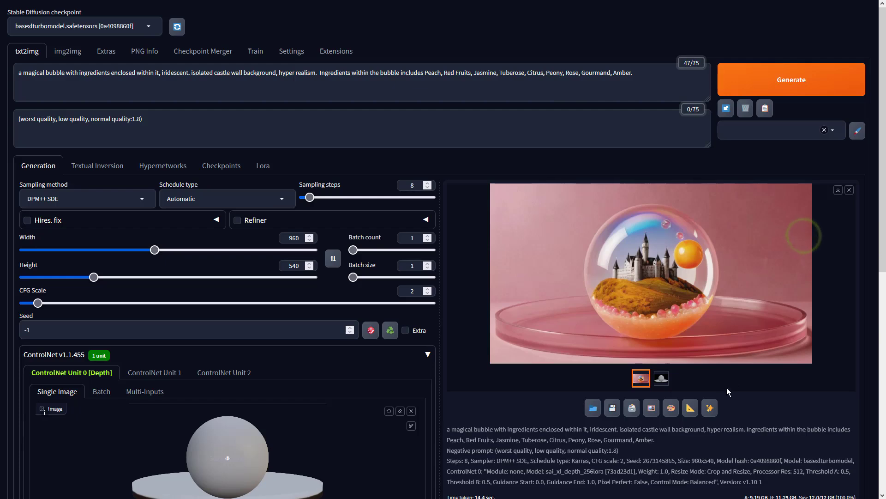
- Send the generated bubble image to img2img and generate variations with batch count 4 and CFG scale 2
left_click(651, 408)
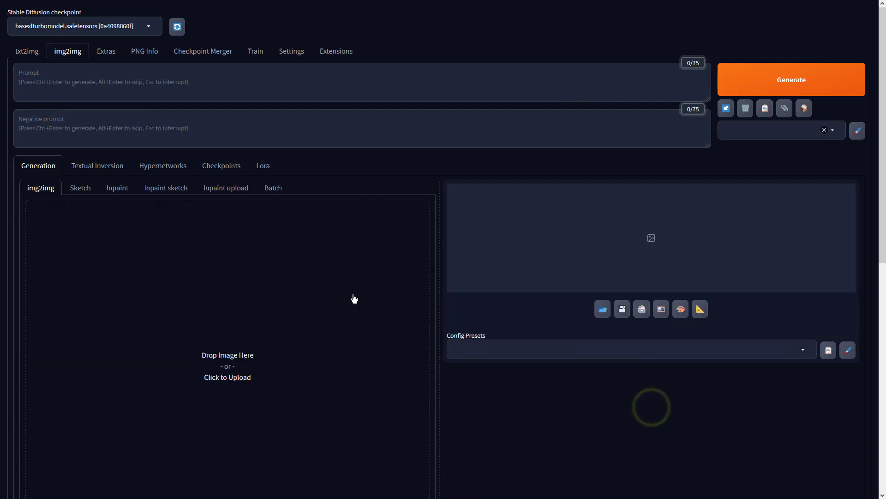
scroll(318, 292, "down", 4)
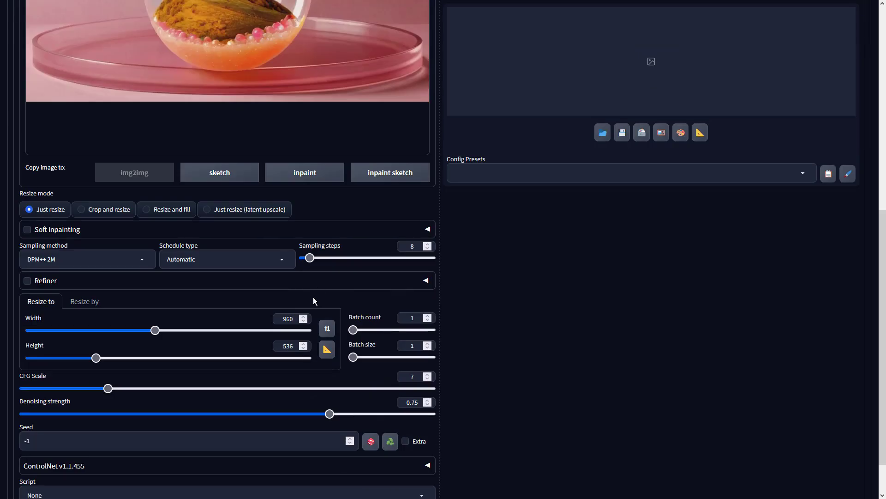
double_click(413, 317)
type("4")
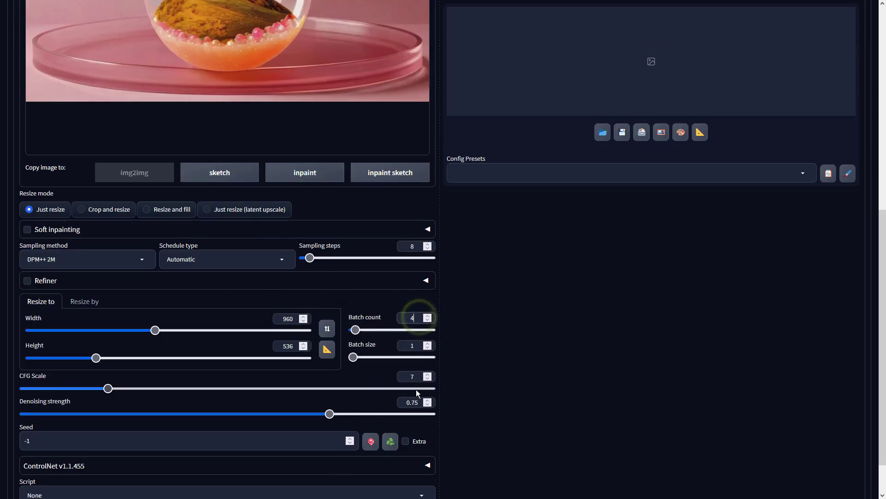
double_click(413, 376)
type("1")
left_click(489, 371)
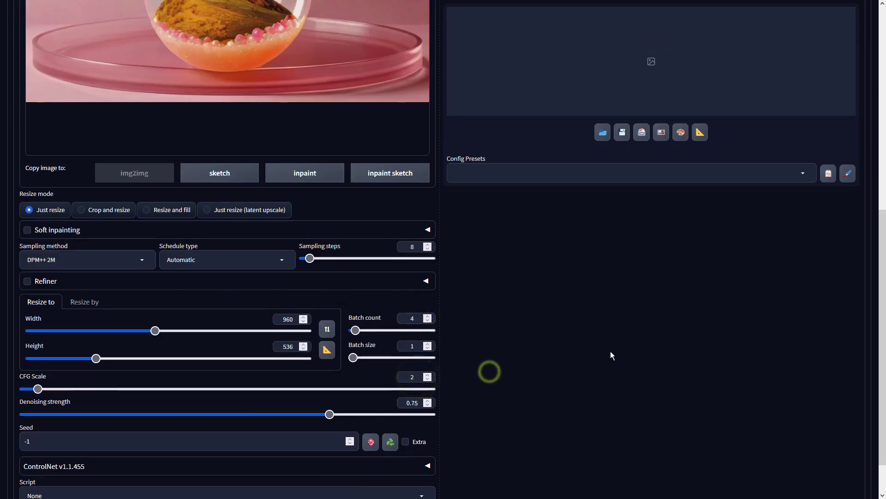
scroll(661, 273, "up", 4)
left_click(741, 80)
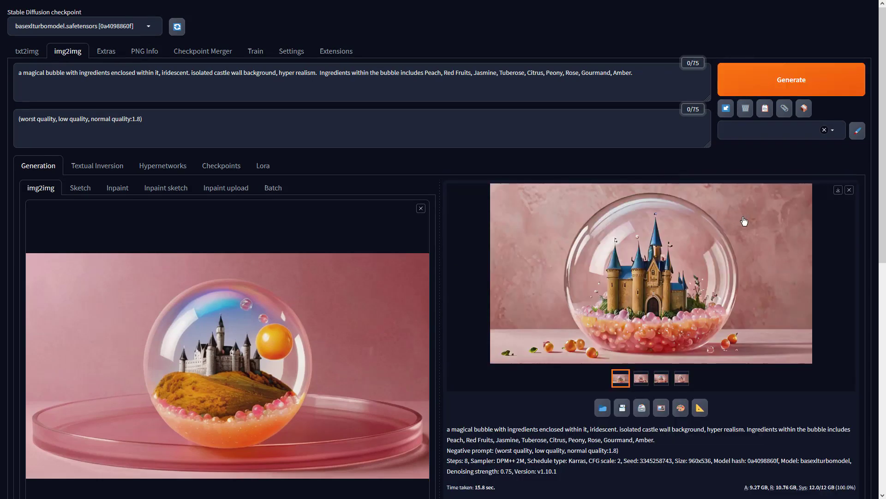
- Compare the four img2img variations full size and select the blue-roofed castle on the pink bowl base
left_click(743, 219)
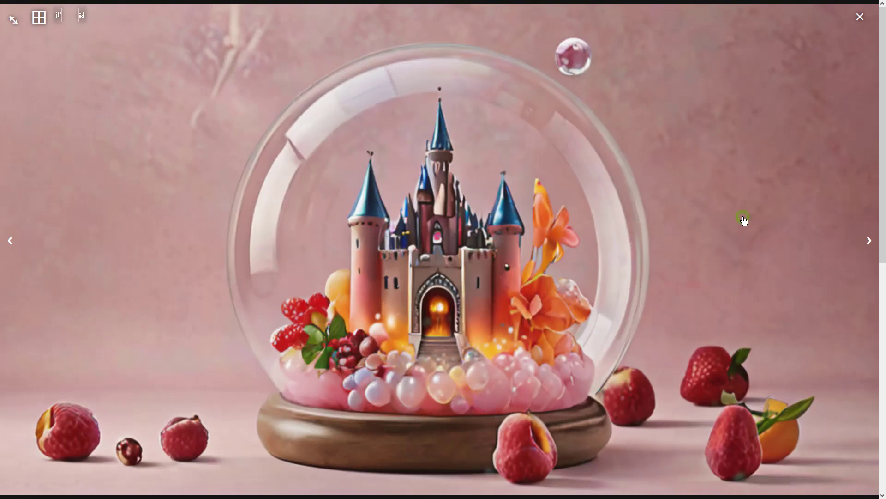
left_click(867, 242)
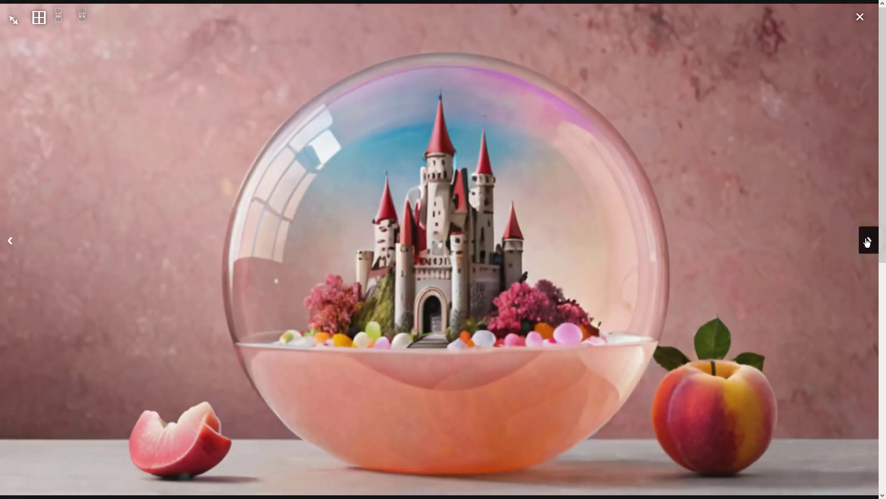
left_click(867, 241)
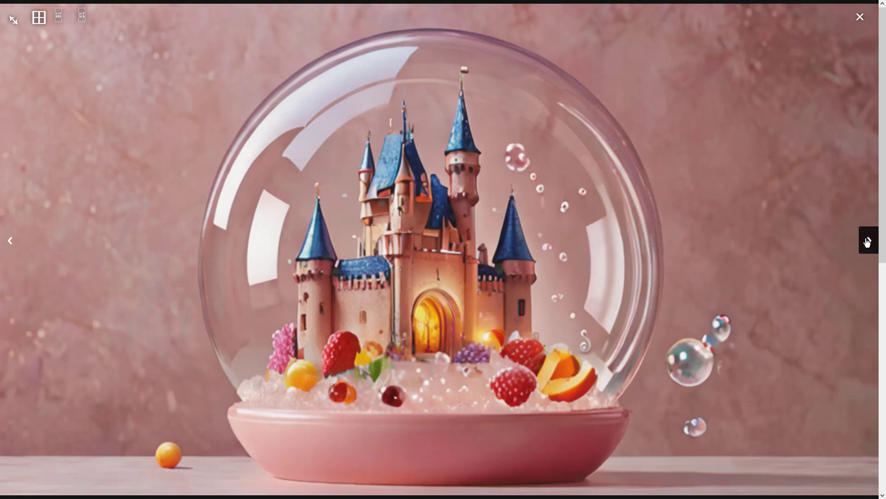
left_click(867, 242)
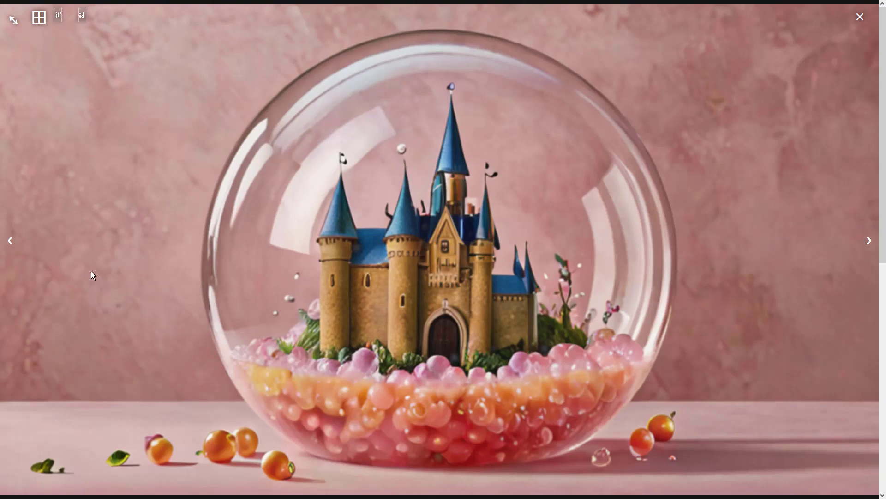
left_click(9, 240)
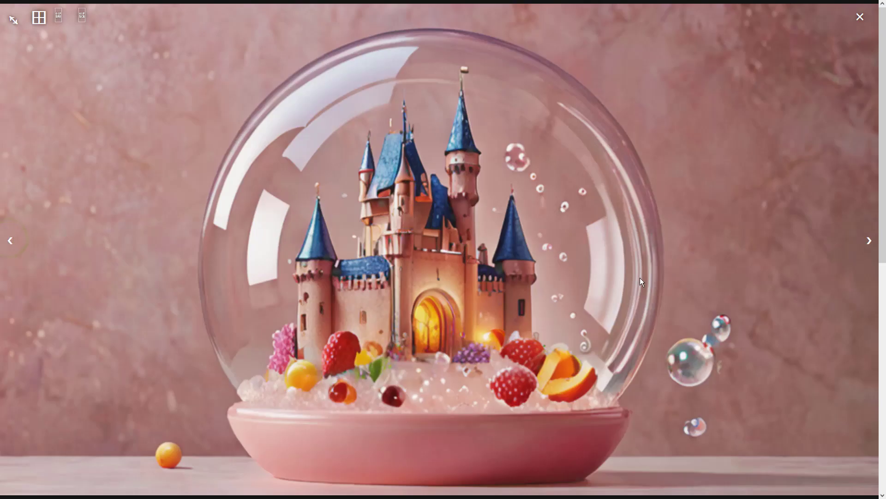
left_click(871, 240)
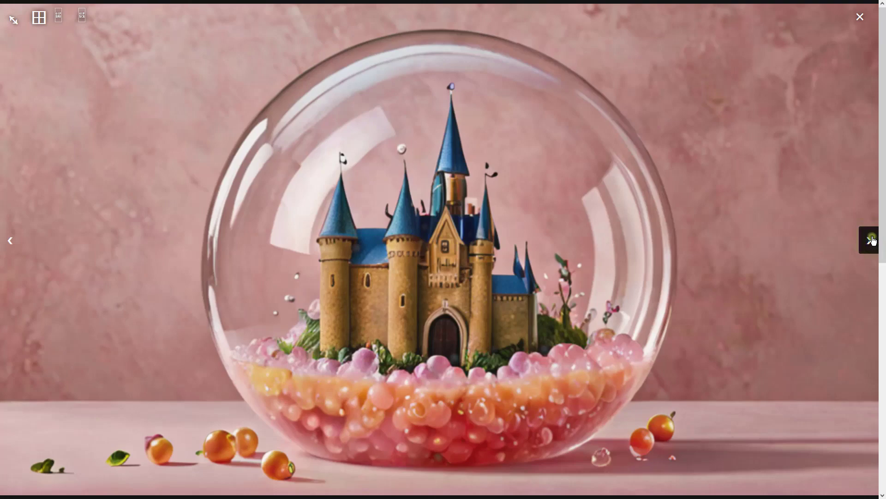
left_click(870, 240)
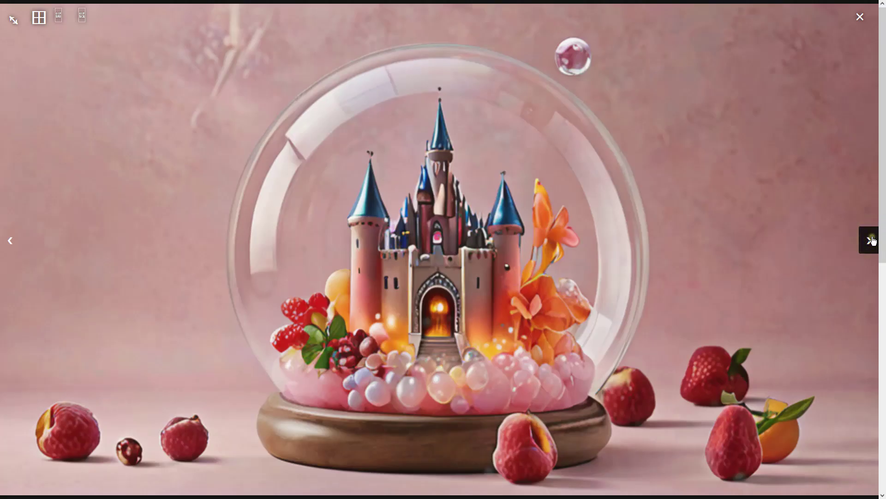
left_click(871, 240)
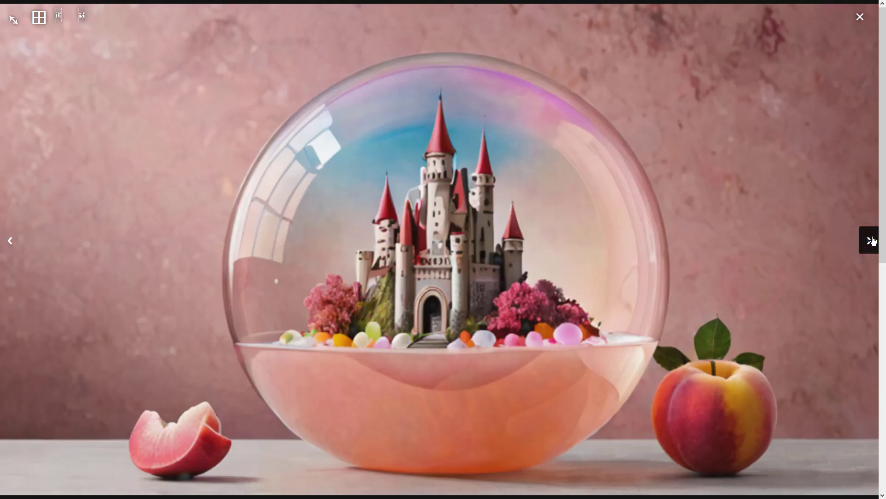
left_click(872, 240)
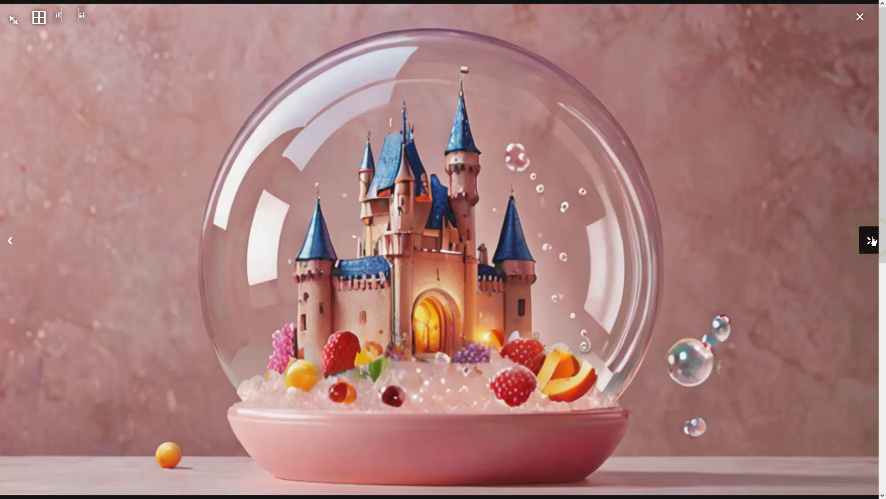
left_click(773, 255)
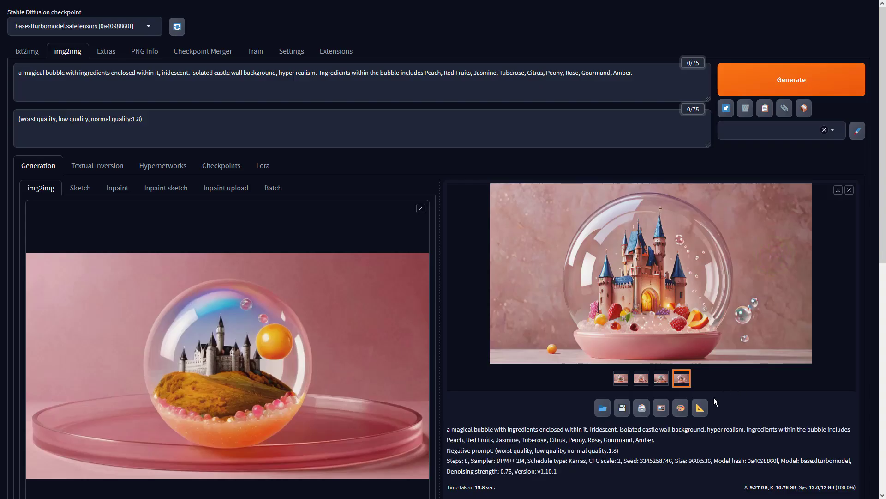
- Send the selected variation to Extras, upscale it with 4x-UltraSharp at resize 1 and open the result
left_click(701, 408)
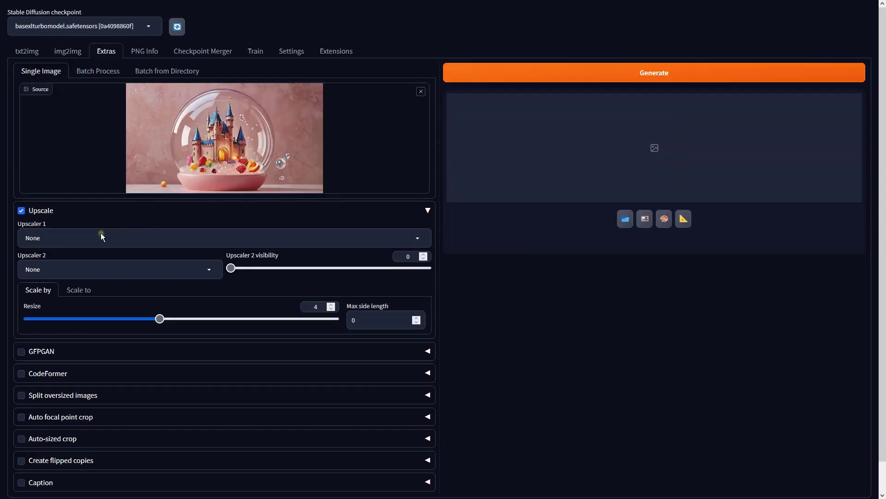
left_click(100, 233)
left_click(55, 283)
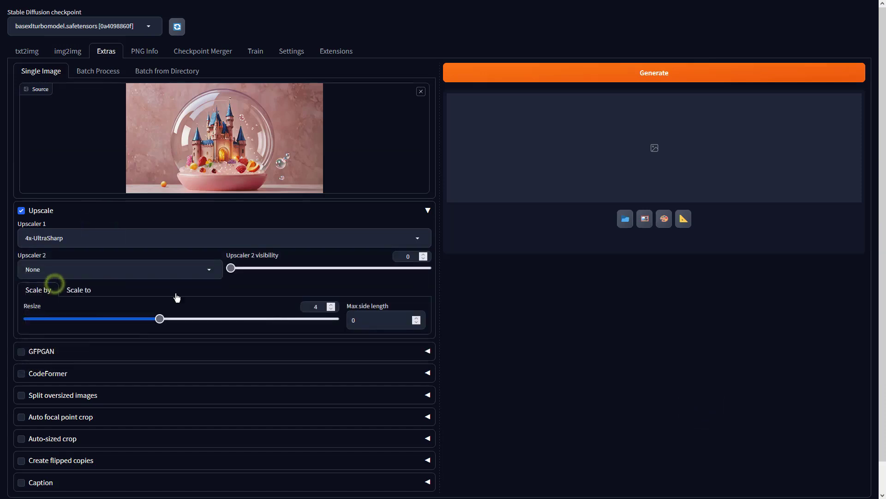
left_click(321, 311)
left_click(618, 74)
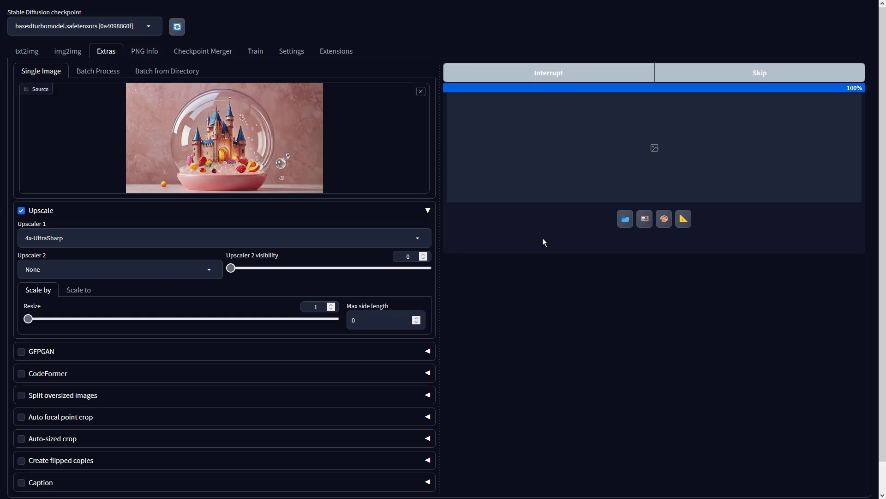
left_click(623, 228)
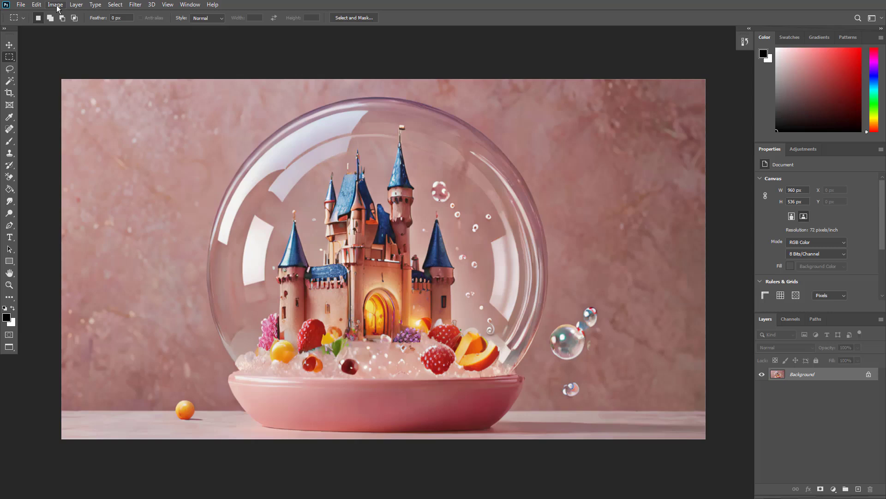
- Apply a Vibrance adjustment to the castle image with vibrance +60 and saturation +21
left_click(56, 5)
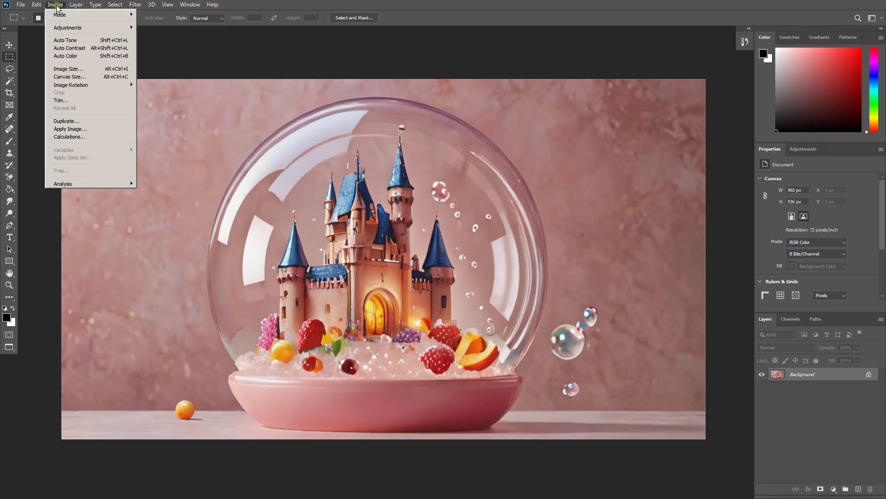
mouse_move(67, 28)
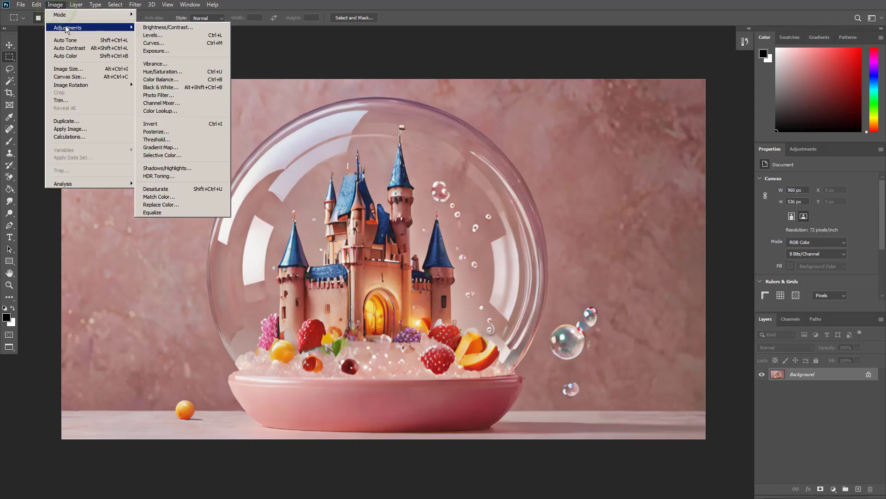
left_click(186, 65)
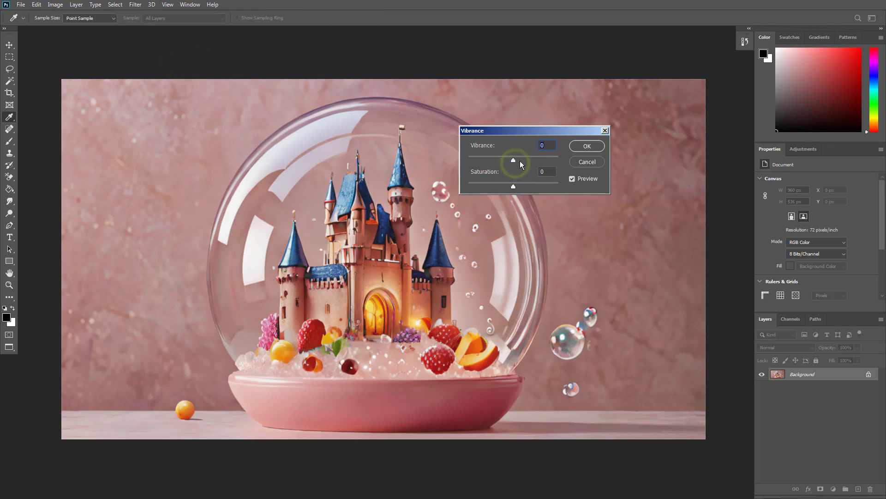
left_click_drag(528, 160, 534, 192)
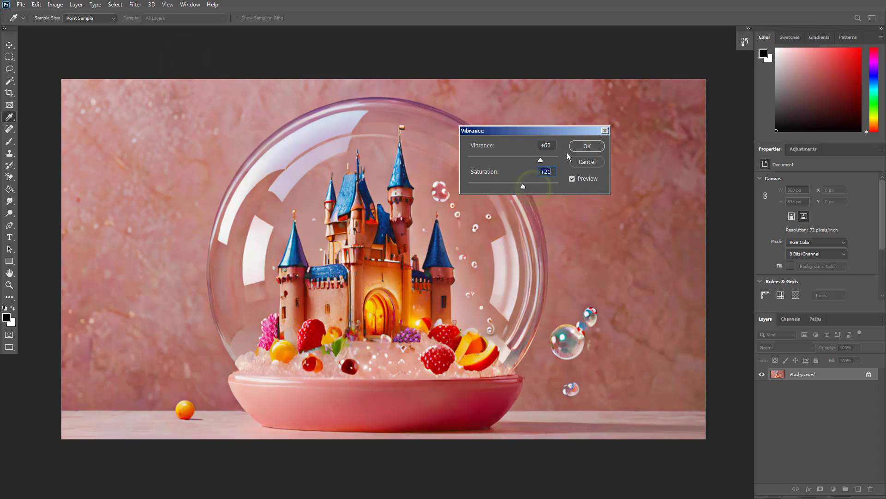
left_click(583, 146)
key("m")
- Apply Auto Contrast and Auto Tone to the castle image
left_click(63, 5)
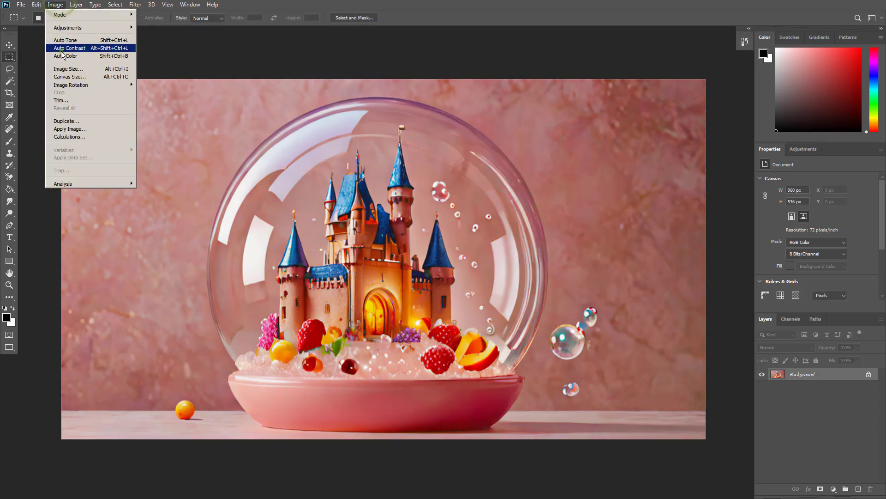
left_click(61, 51)
left_click(55, 4)
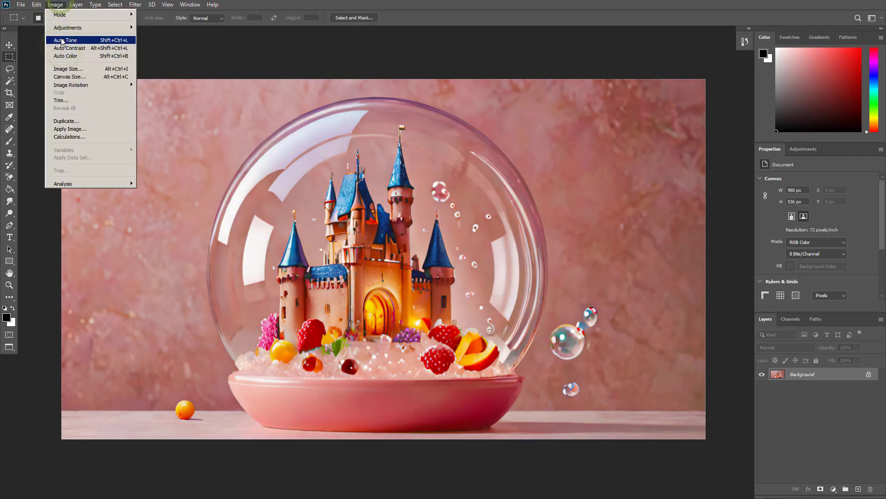
left_click(62, 40)
- Compare the original 00000.png snapshot with the Auto Tone state in the history, ending on the adjusted version
left_click(745, 42)
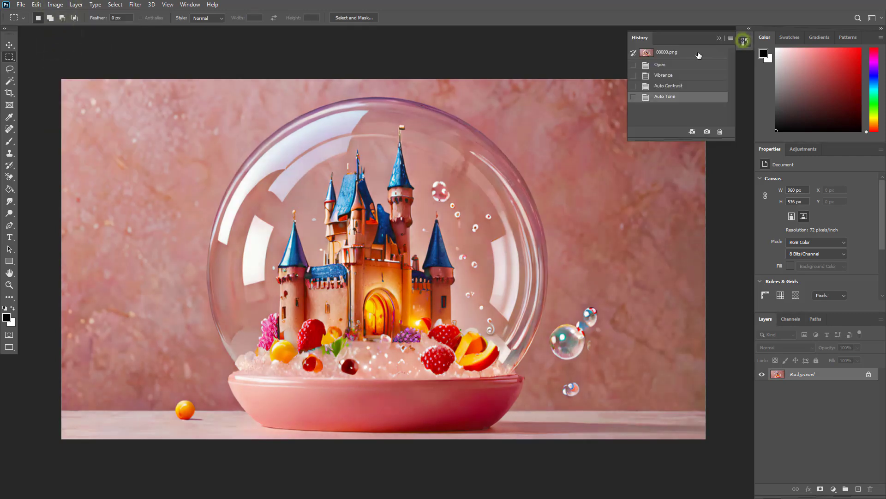
left_click(667, 52)
left_click(674, 97)
left_click(673, 52)
left_click(676, 96)
left_click(679, 53)
left_click(674, 96)
left_click(745, 41)
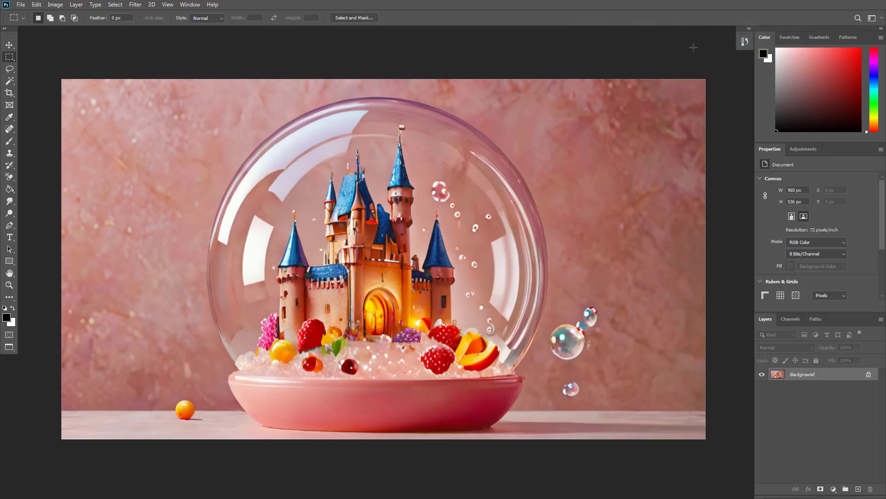